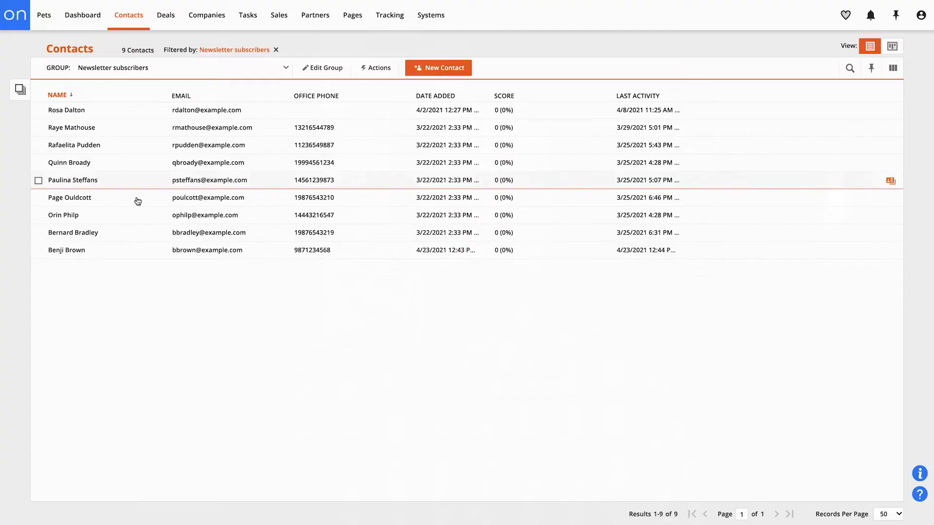
- Start a new SMS message from the Contacts message list
{"action": "mouse_move", "coordinate": [128, 15]}
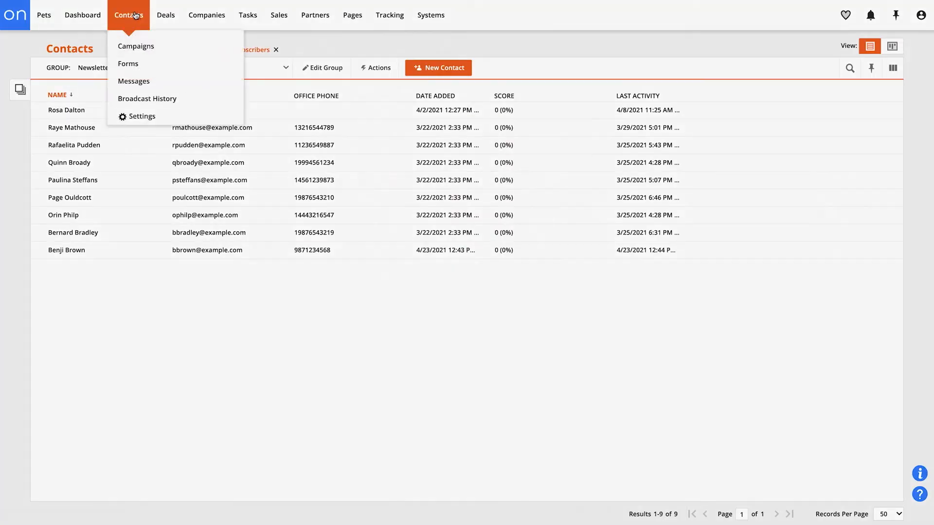
{"action": "left_click", "coordinate": [159, 82]}
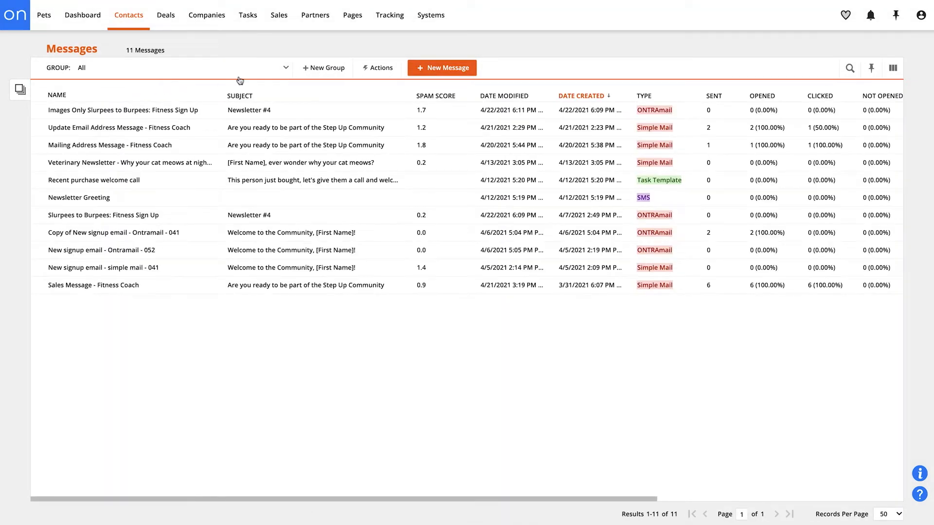
{"action": "left_click", "coordinate": [473, 74]}
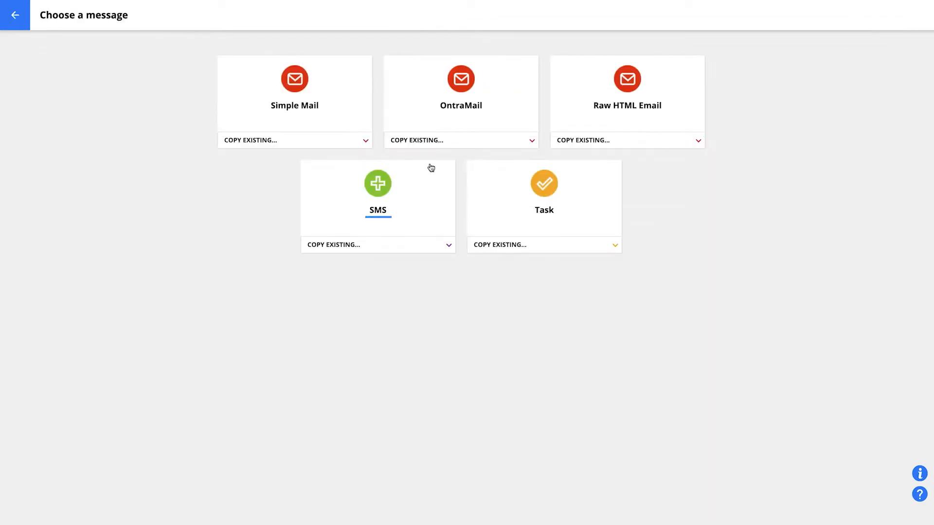
{"action": "left_click", "coordinate": [428, 202]}
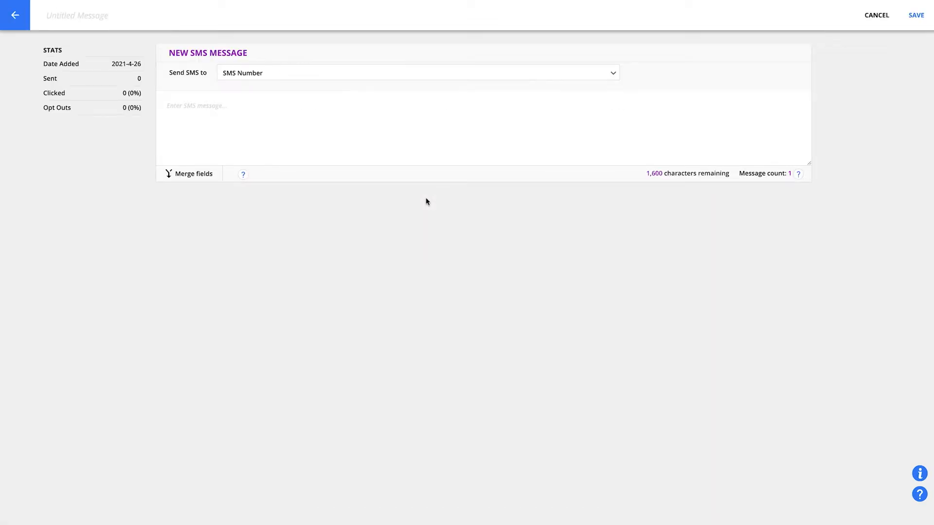
- Name the new SMS message Opt-in Welcome and save it
{"action": "left_click", "coordinate": [77, 15]}
{"action": "type", "text": "Opt-in Welcome"}
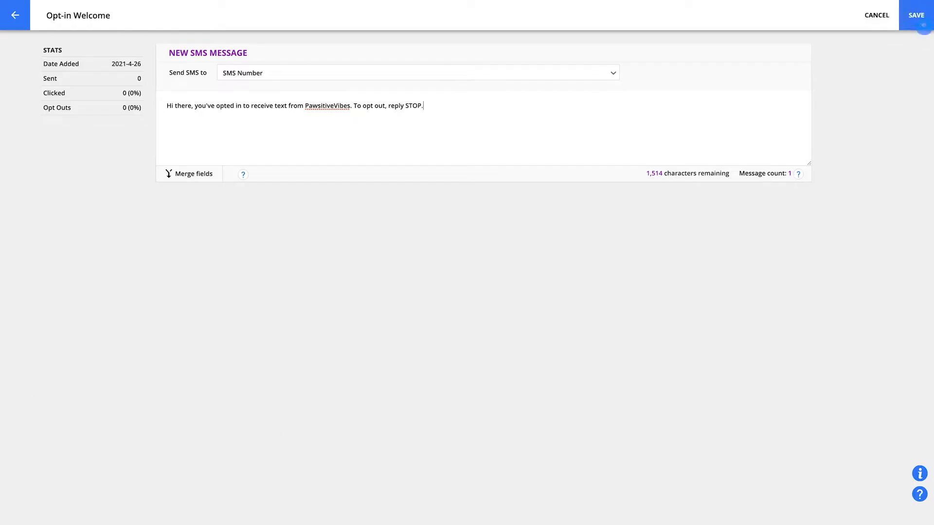
{"action": "left_click", "coordinate": [923, 24]}
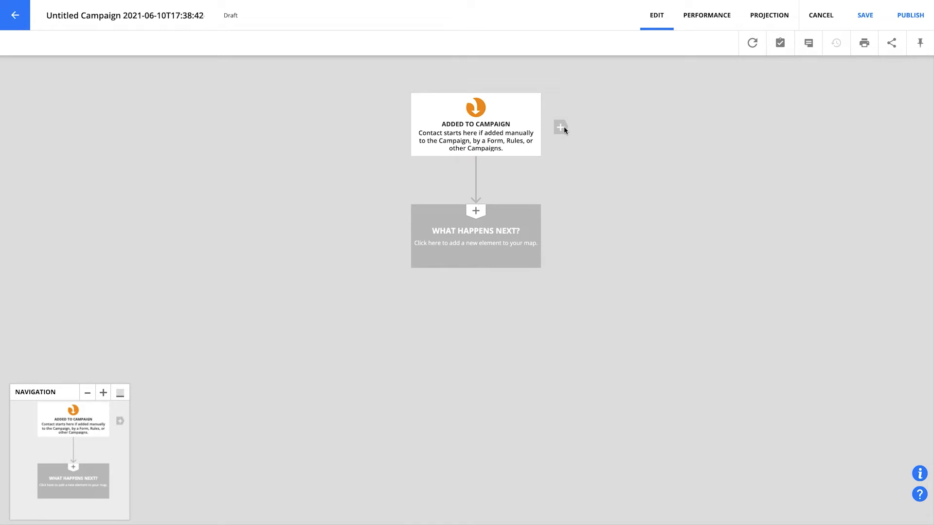
- Add a trigger to the campaign map that fires when an SMS is received from a contact on the Marketing Number
{"action": "left_click", "coordinate": [563, 128]}
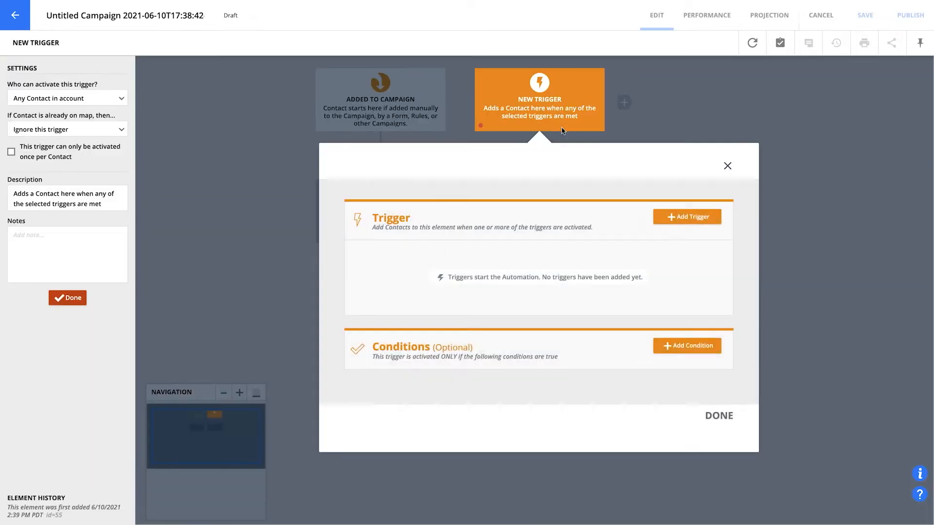
{"action": "left_click", "coordinate": [664, 222]}
{"action": "type", "text": "s"}
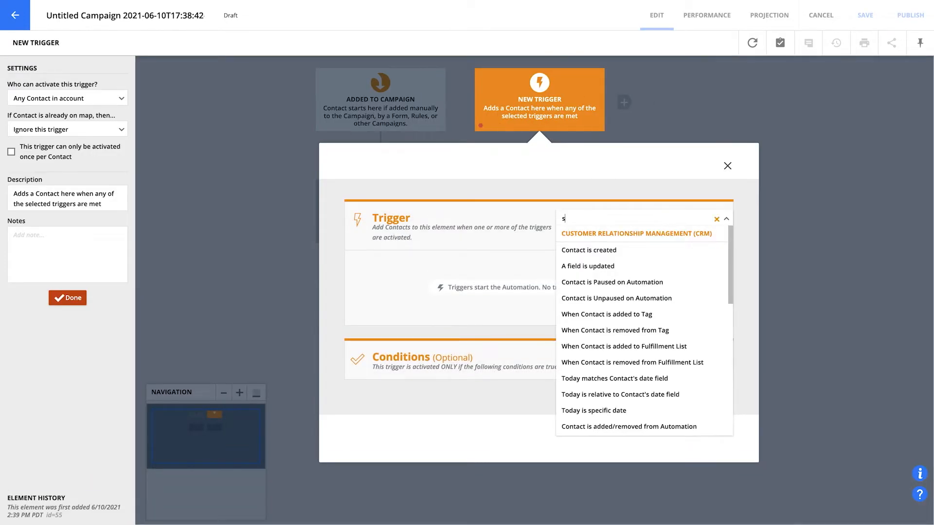
{"action": "type", "text": "ms"}
{"action": "left_click", "coordinate": [647, 250]}
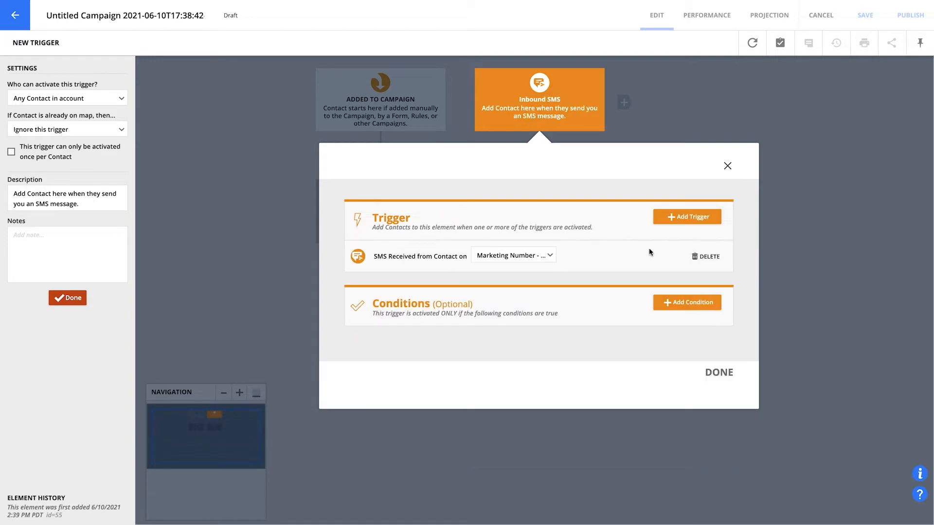
{"action": "left_click", "coordinate": [719, 373]}
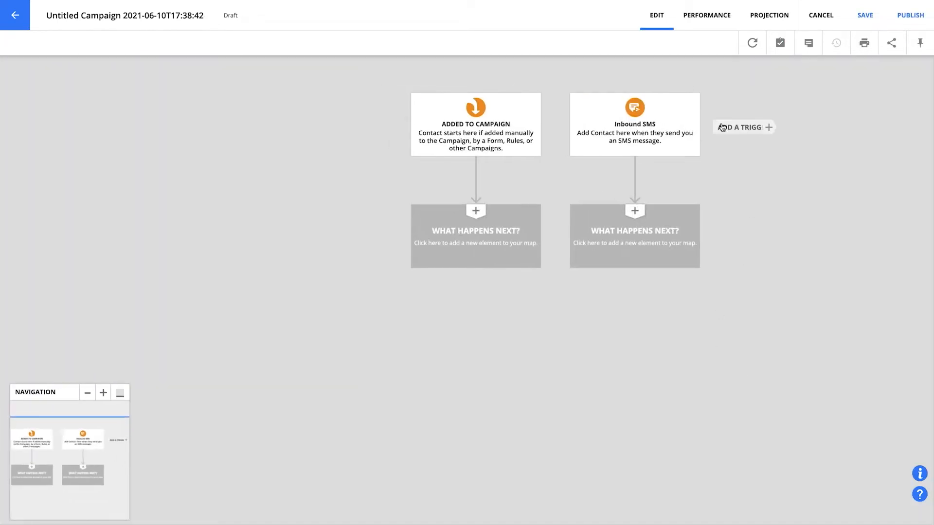
- Add a "Contact submits a Form" trigger using the Vet Opt-in Form on Split B of Opt-In Form with SMS - Veterinary Clinic - 053
{"action": "left_click", "coordinate": [719, 127]}
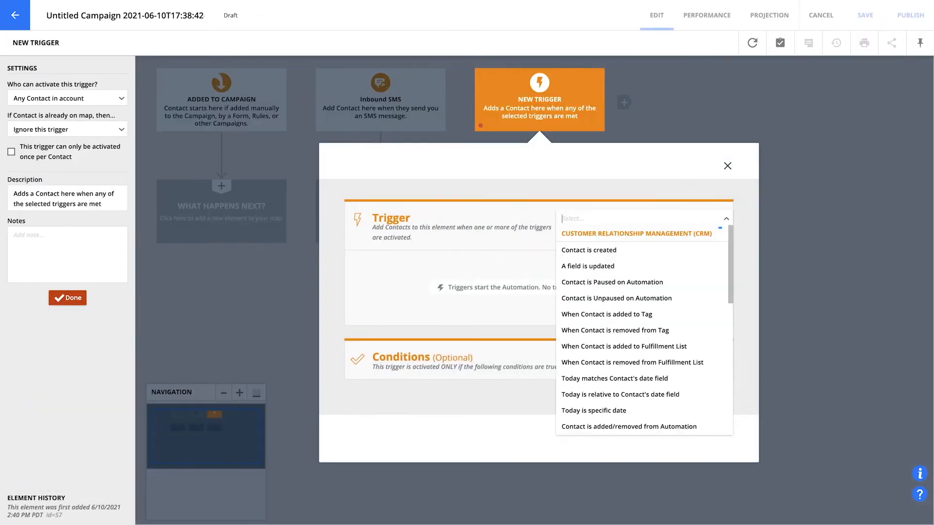
{"action": "type", "text": "form"}
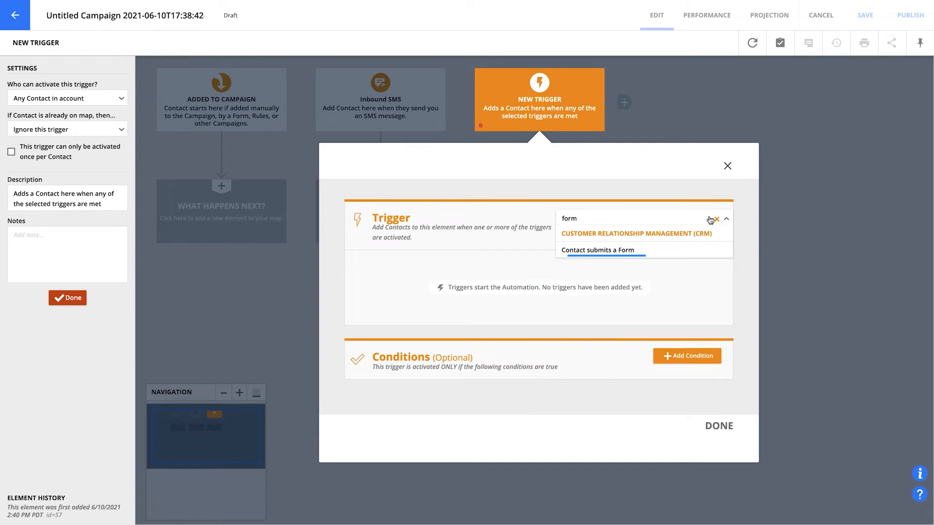
{"action": "left_click", "coordinate": [669, 251]}
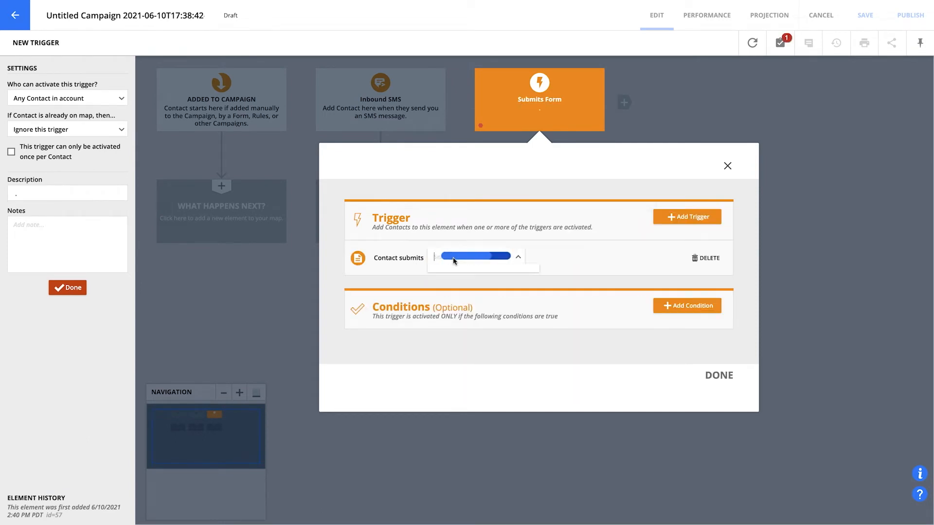
{"action": "type", "text": "sms"}
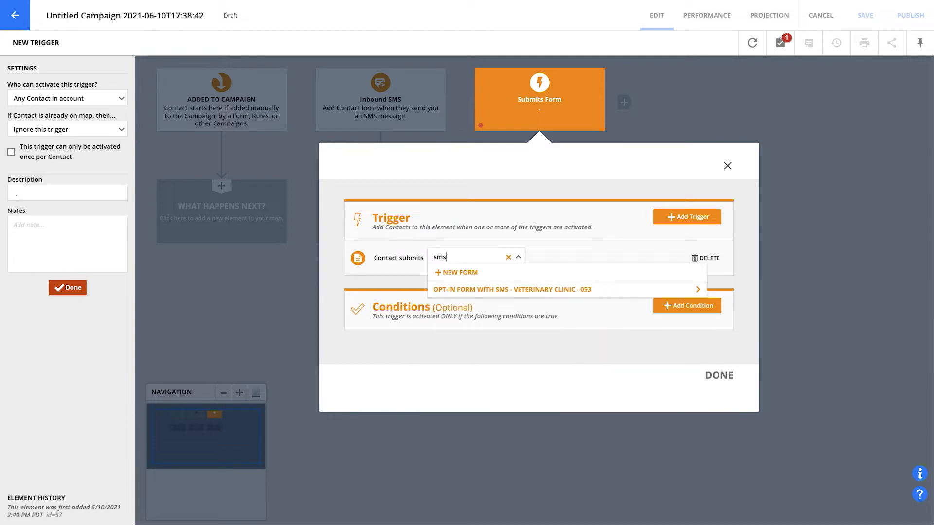
{"action": "left_click", "coordinate": [460, 289]}
{"action": "left_click", "coordinate": [465, 292]}
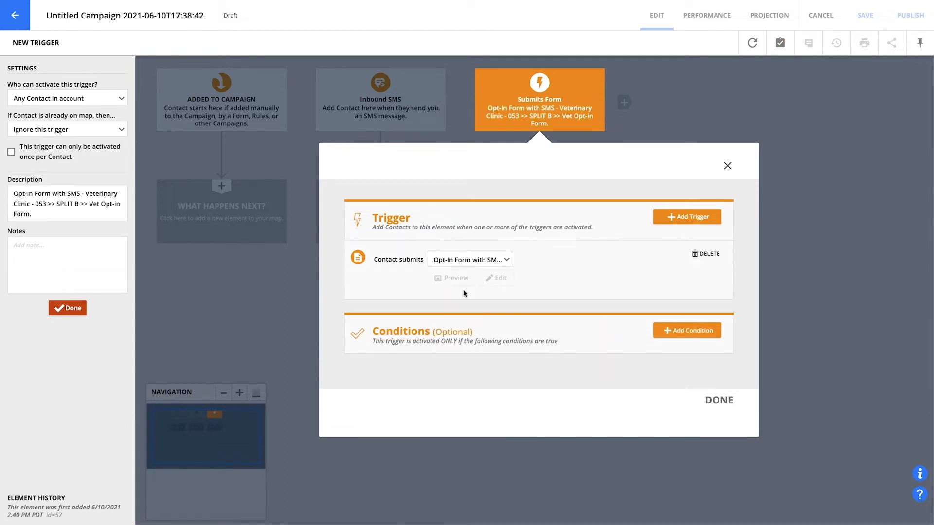
{"action": "left_click", "coordinate": [719, 400]}
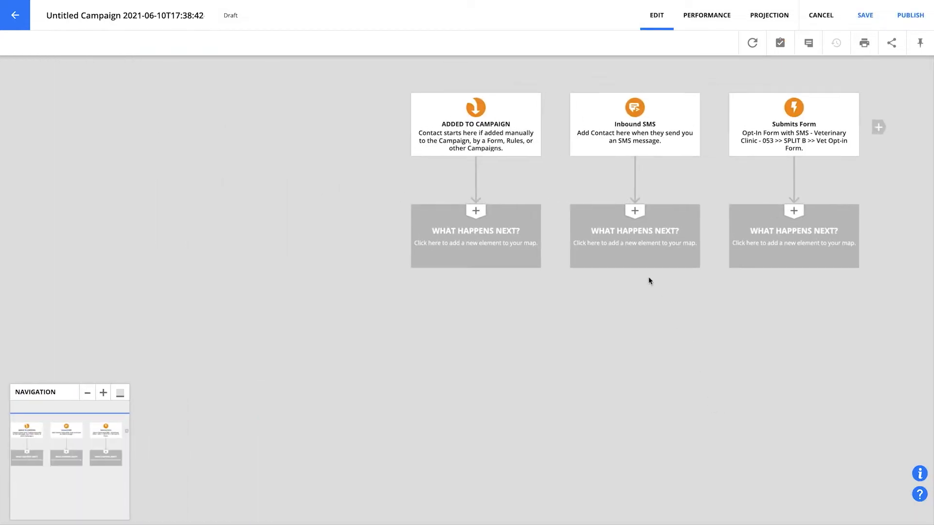
- Add a Send an SMS action below the Inbound SMS trigger that sends the Opt-in Welcome message
{"action": "left_click", "coordinate": [641, 262]}
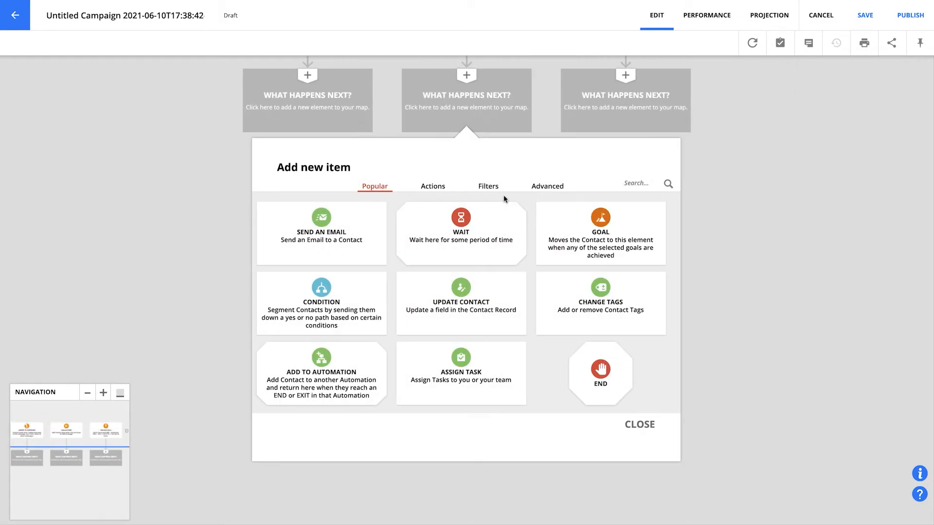
{"action": "left_click", "coordinate": [439, 185]}
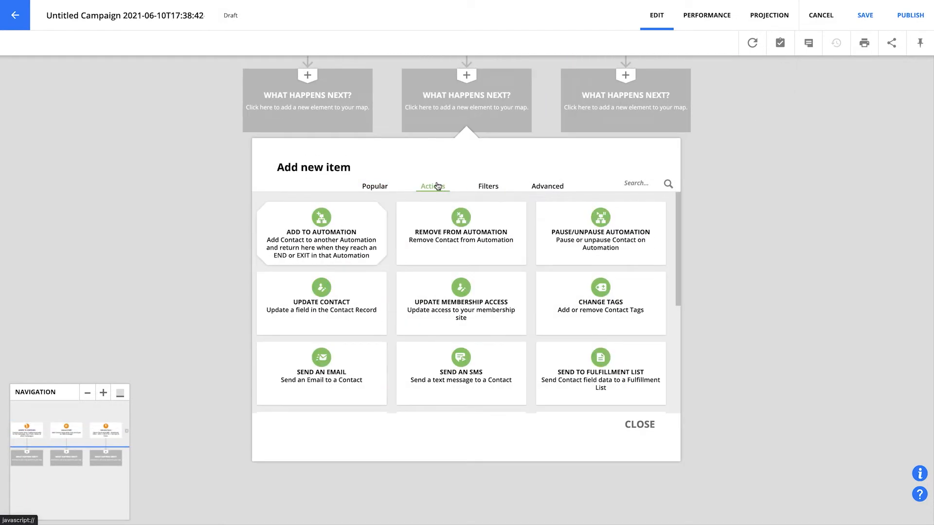
{"action": "left_click", "coordinate": [424, 357]}
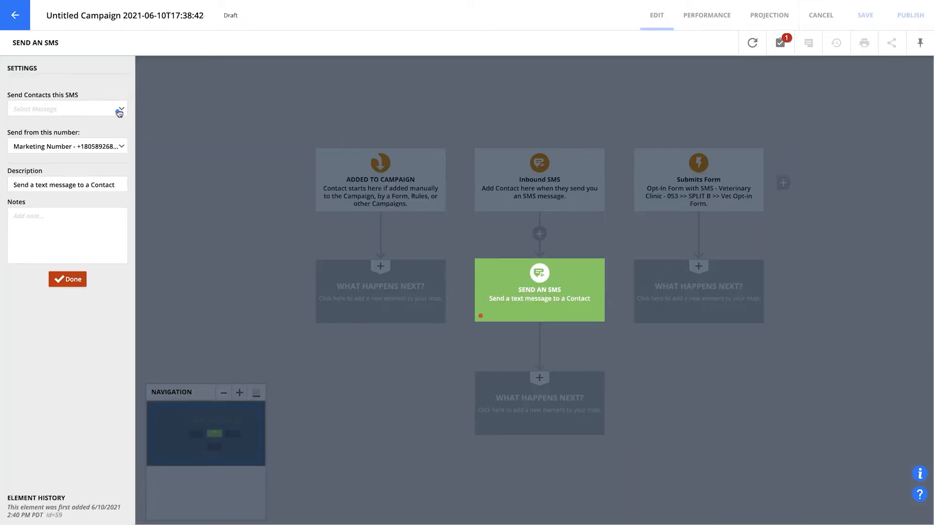
{"action": "left_click", "coordinate": [119, 112]}
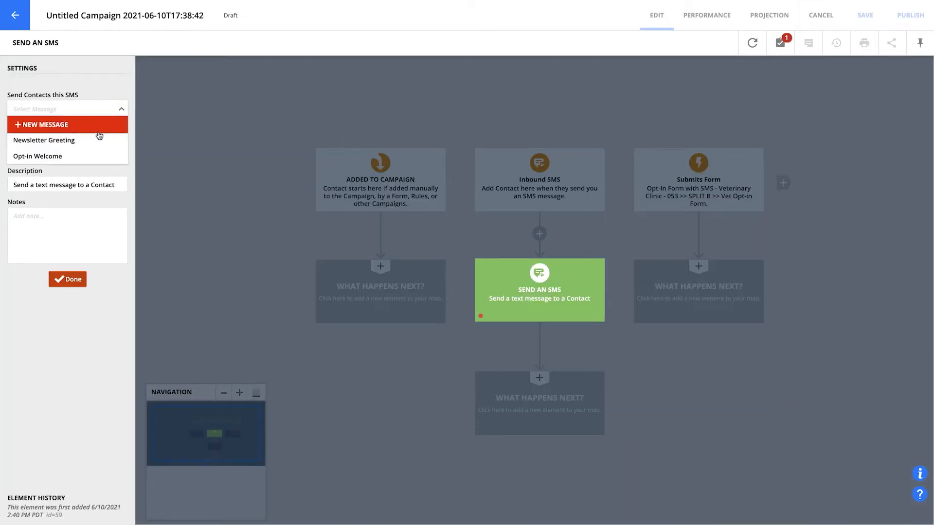
{"action": "left_click", "coordinate": [94, 156]}
{"action": "left_click", "coordinate": [94, 179]}
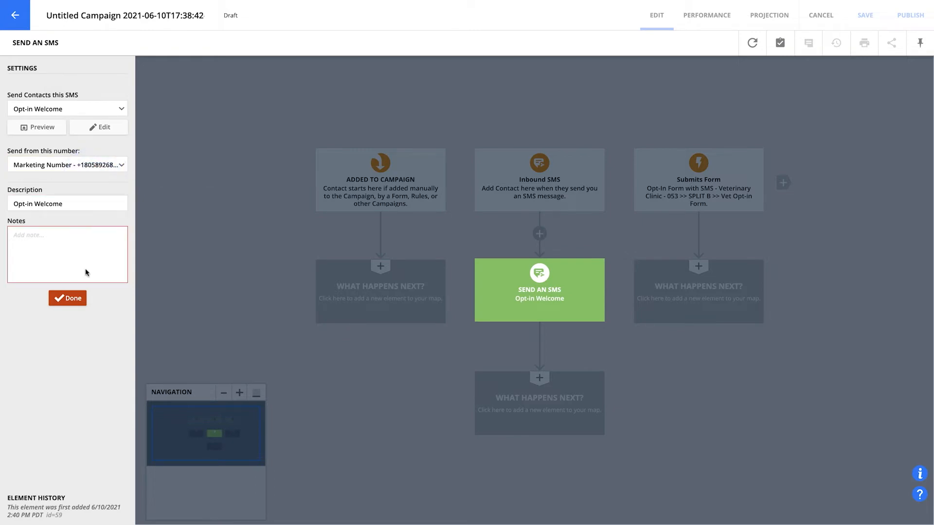
{"action": "left_click", "coordinate": [86, 303]}
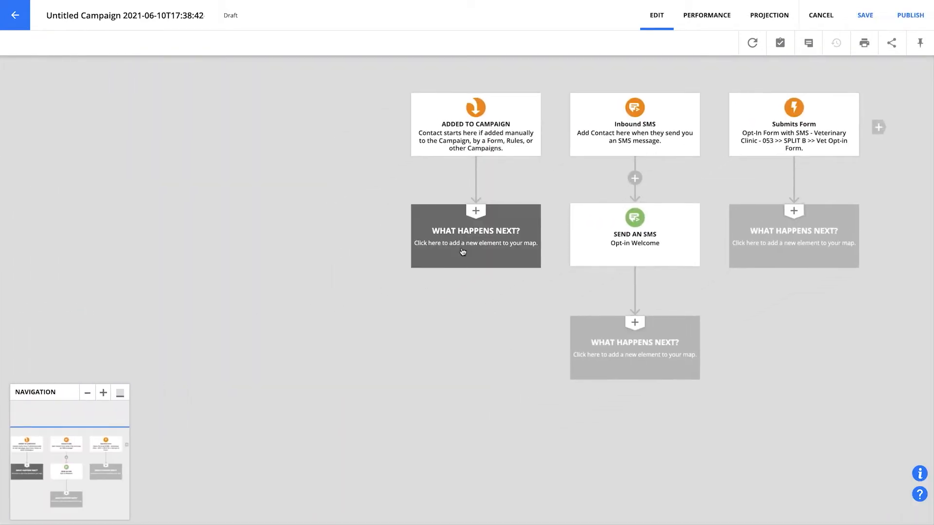
- Add a Go To element below the Added to Campaign trigger and connect it to the Send an SMS action
{"action": "left_click", "coordinate": [479, 208]}
{"action": "left_click", "coordinate": [487, 187]}
{"action": "left_click", "coordinate": [476, 221]}
{"action": "left_click_drag", "start_coordinate": [414, 280], "coordinate": [535, 241]}
- Add a Go To element below the Submits Form trigger and connect it to the Send an SMS action
{"action": "left_click", "coordinate": [772, 246]}
{"action": "left_click", "coordinate": [488, 187]}
{"action": "left_click", "coordinate": [457, 228]}
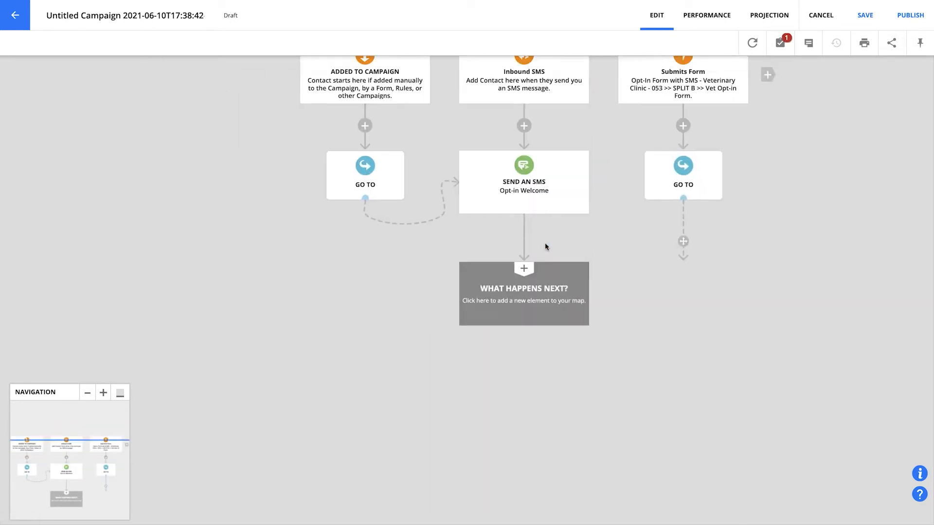
{"action": "left_click_drag", "start_coordinate": [795, 296], "coordinate": [691, 252]}
- Finish the path after the Send an SMS action with an End element
{"action": "left_click", "coordinate": [661, 367]}
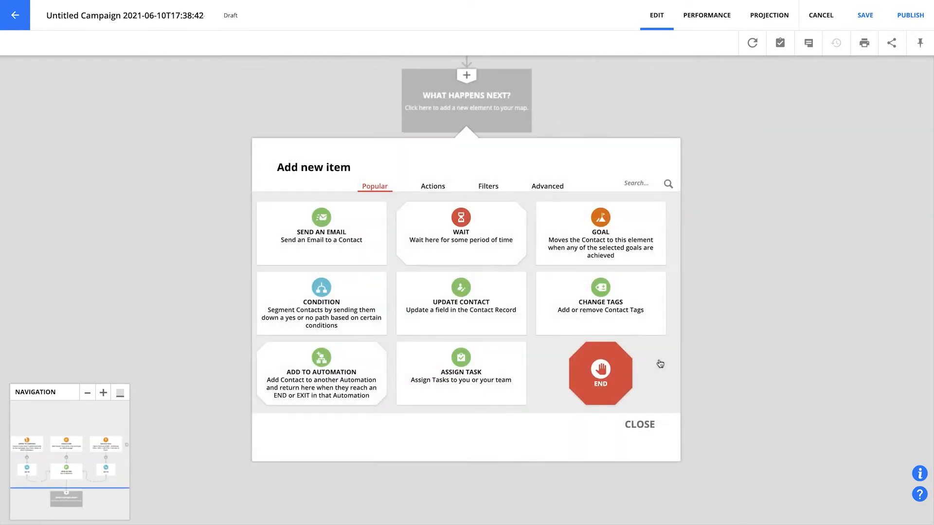
{"action": "left_click", "coordinate": [619, 374]}
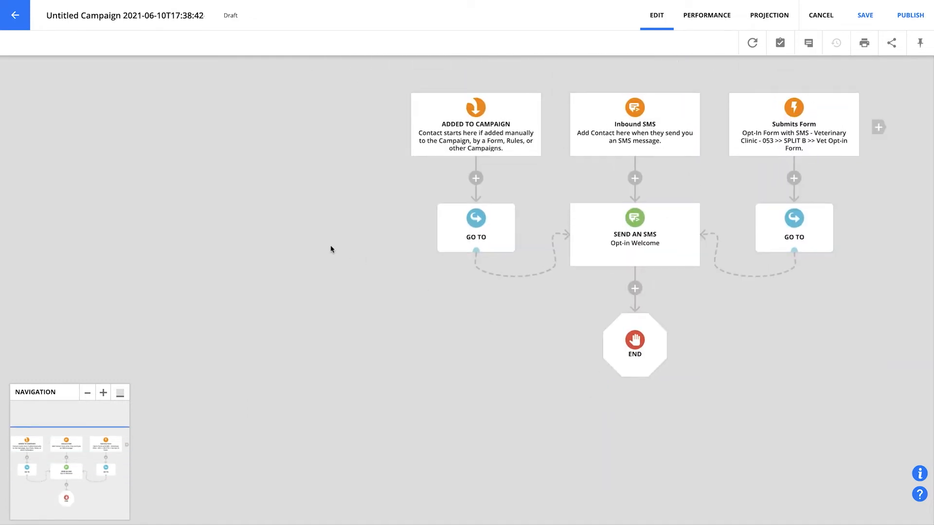
- Replace the campaign's default name with a title beginning with "Text"
{"action": "left_click", "coordinate": [177, 15]}
{"action": "key", "text": "ctrl+a"}
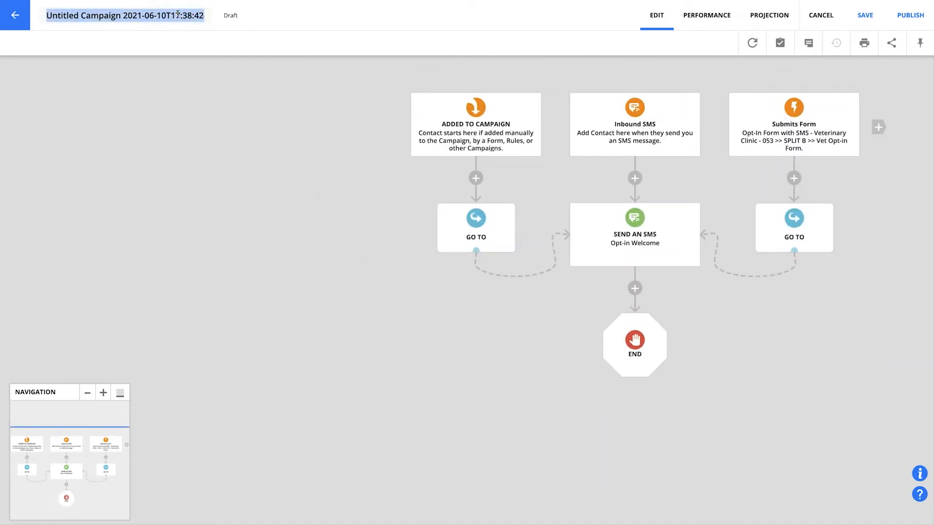
{"action": "type", "text": "Text"}
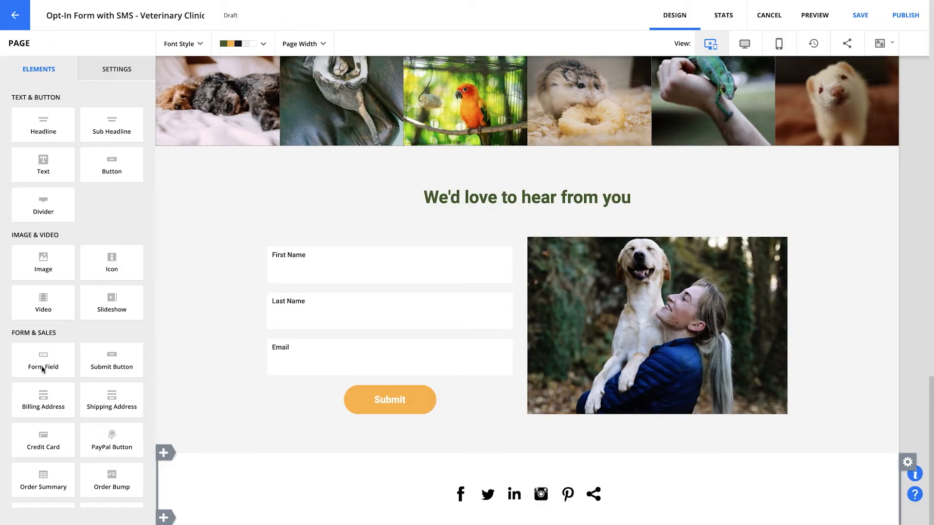
- Add a form field for the contact's SMS Number below the Email field in the page's opt-in form
{"action": "left_click_drag", "start_coordinate": [42, 370], "coordinate": [356, 379]}
{"action": "left_click", "coordinate": [467, 228]}
{"action": "type", "text": "sms"}
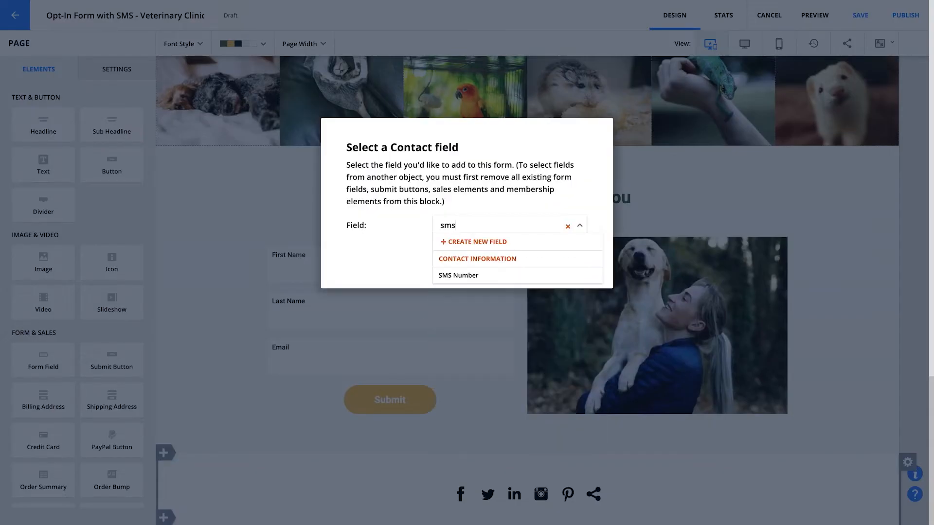
{"action": "left_click", "coordinate": [455, 277]}
{"action": "key", "text": "Return"}
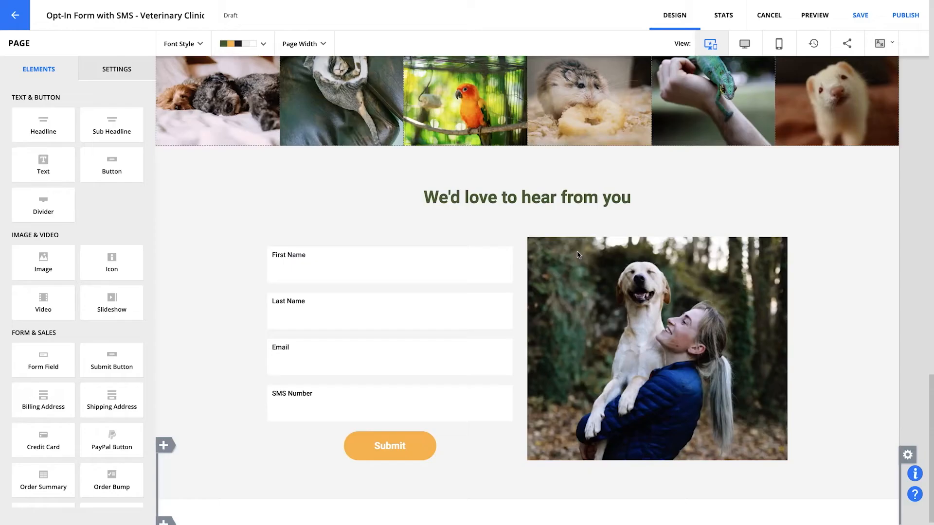
- Change the SMS Number form field's label to Cell Number and finish editing it
{"action": "left_click", "coordinate": [305, 404]}
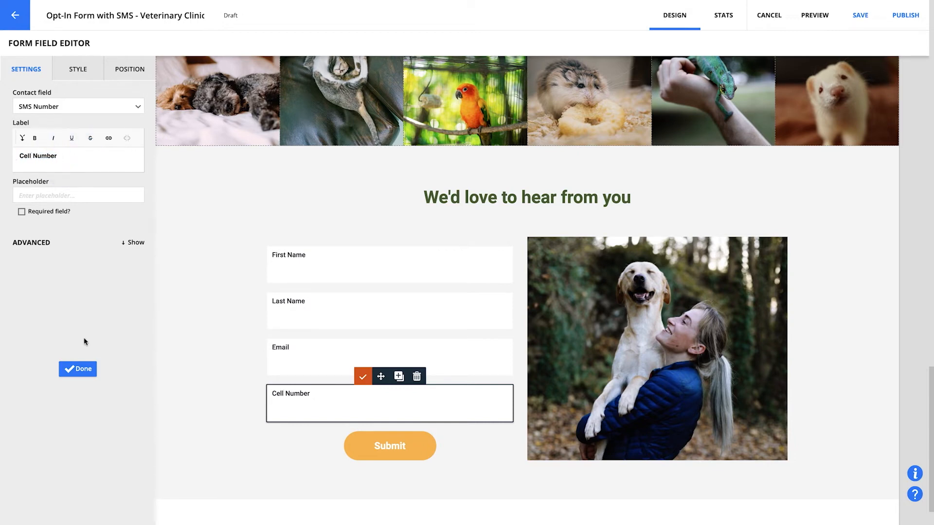
{"action": "left_click", "coordinate": [80, 370]}
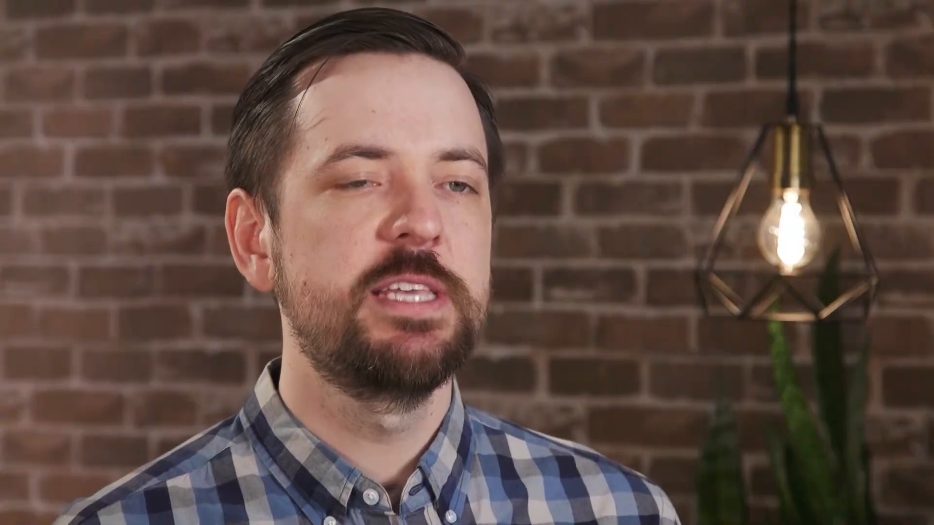